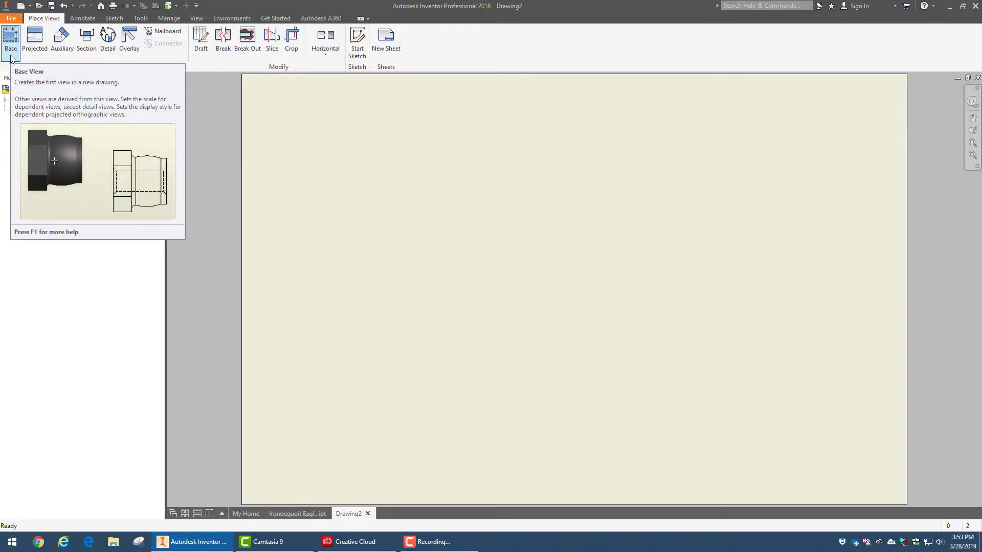
# Place a 1:1 front base view of the Irondequoit Eagles part and move it to the sheet's upper-left corner
pyautogui.click(10, 58)
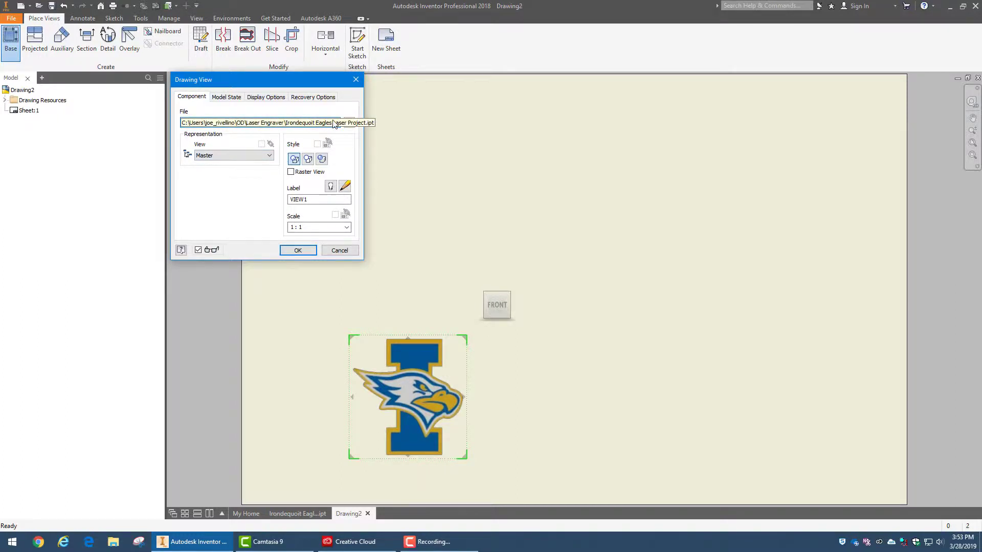
pyautogui.click(309, 252)
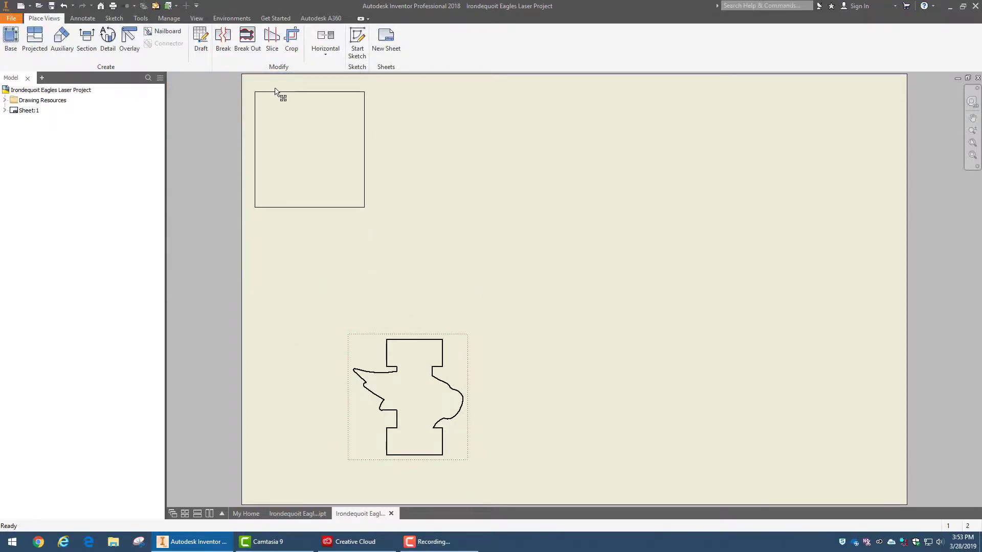
pyautogui.moveTo(275, 90); pyautogui.dragTo(274, 91)
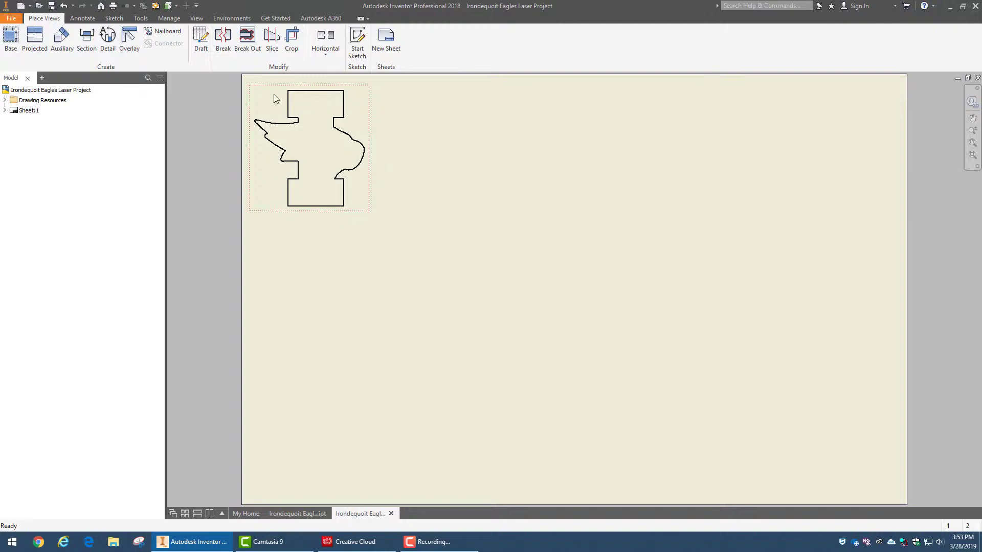
# Save the drawing to the Desktop as Irondequoit Eagles Laser Project.dwg
pyautogui.click(20, 19)
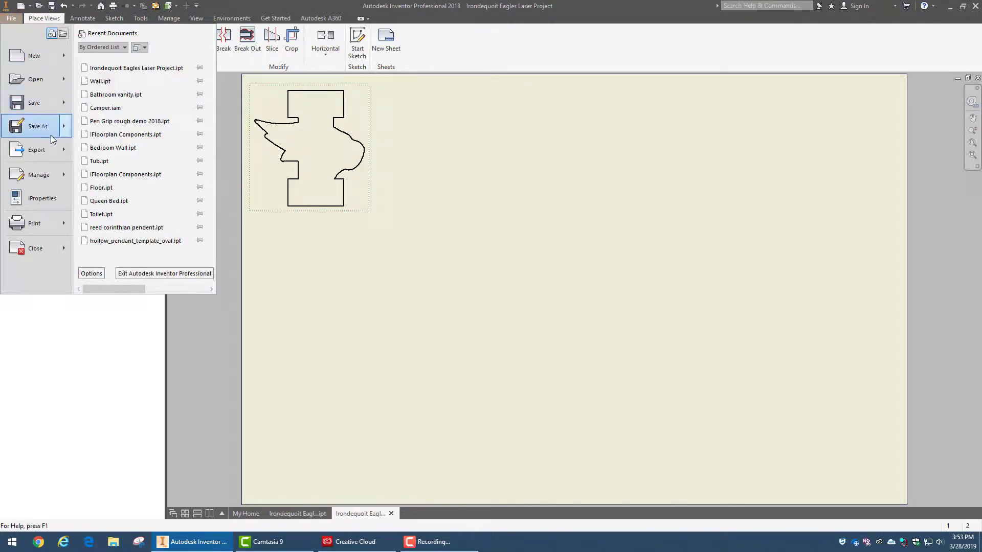
pyautogui.moveTo(53, 136)
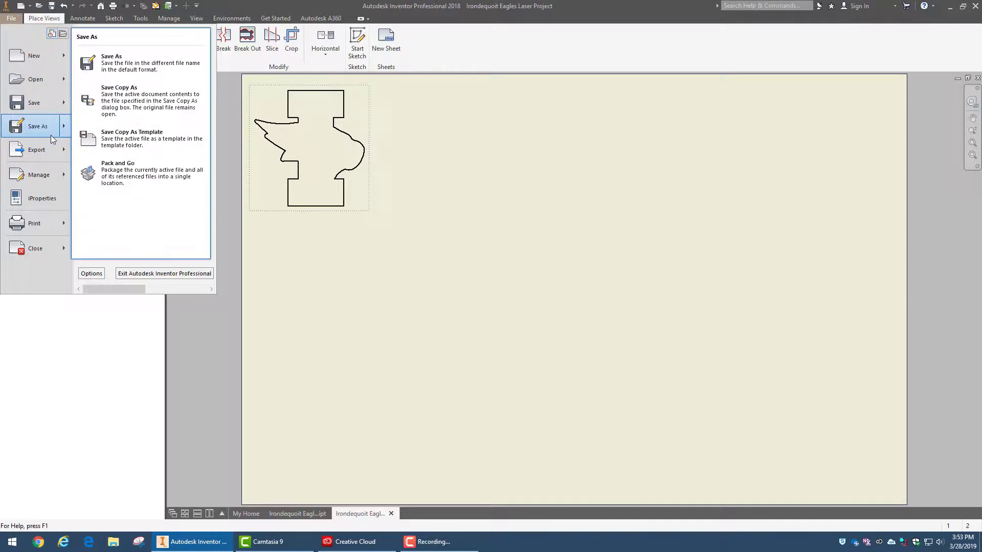
pyautogui.click(121, 64)
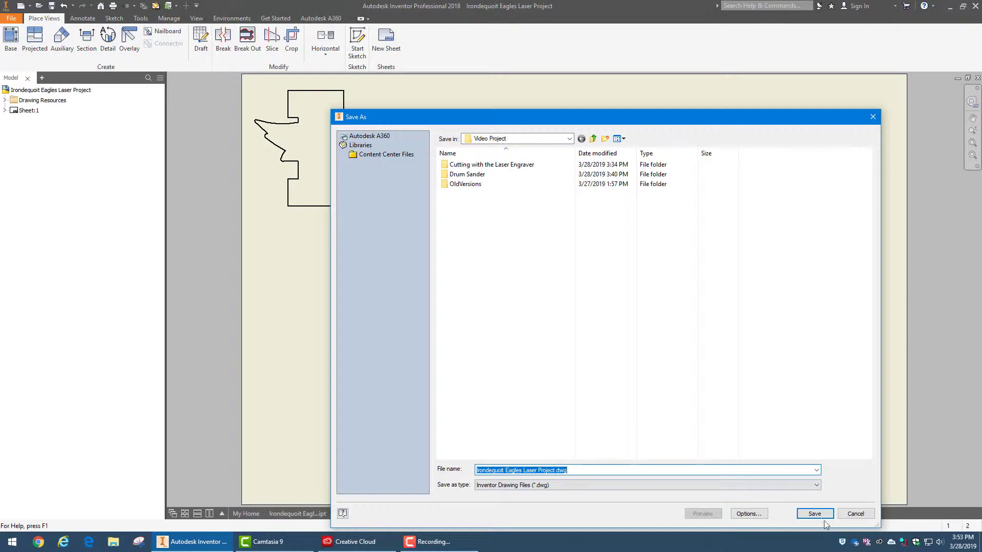
pyautogui.click(569, 138)
pyautogui.click(509, 188)
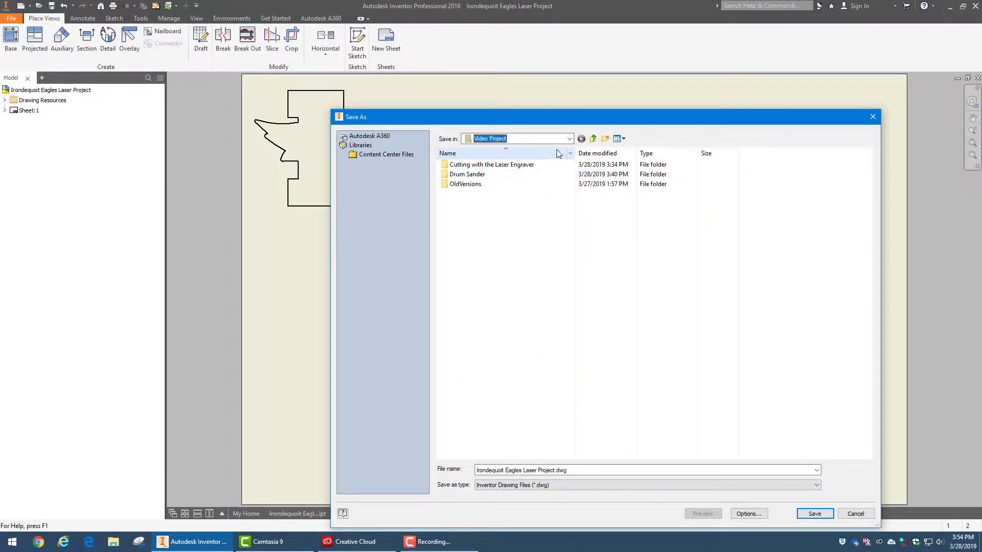
pyautogui.click(540, 141)
pyautogui.click(499, 159)
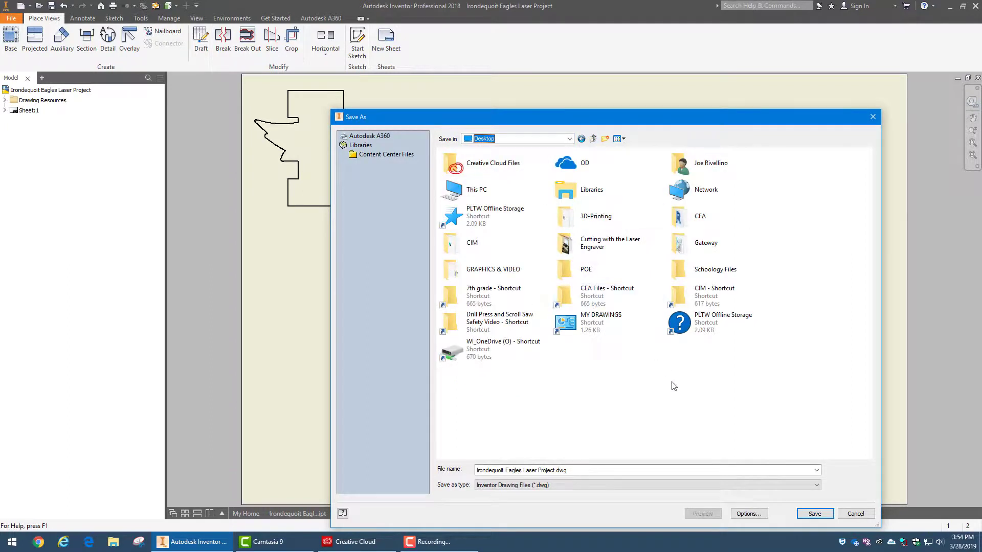
pyautogui.click(816, 514)
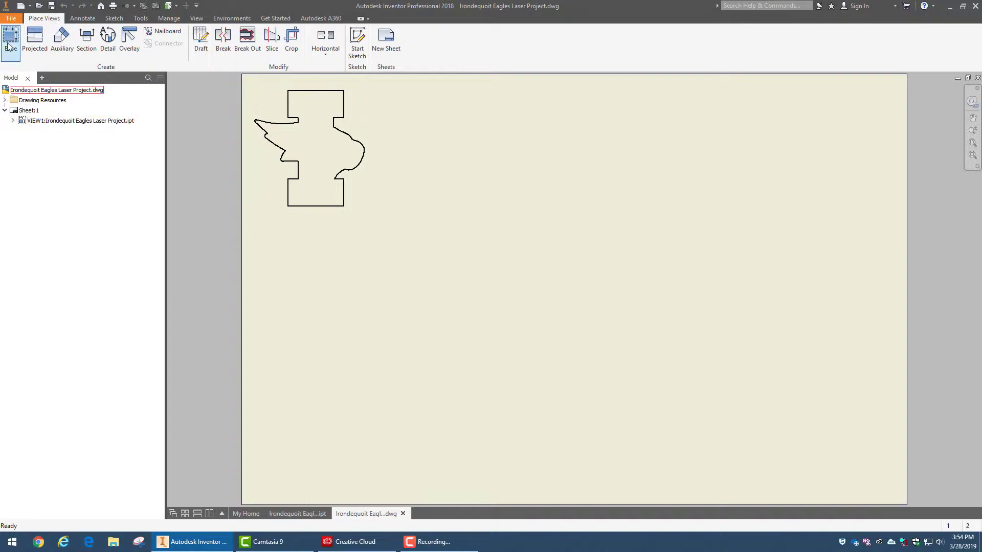
# Export the drawing to the Desktop as Irondequoit Eagles Laser Project.pdf
pyautogui.click(17, 20)
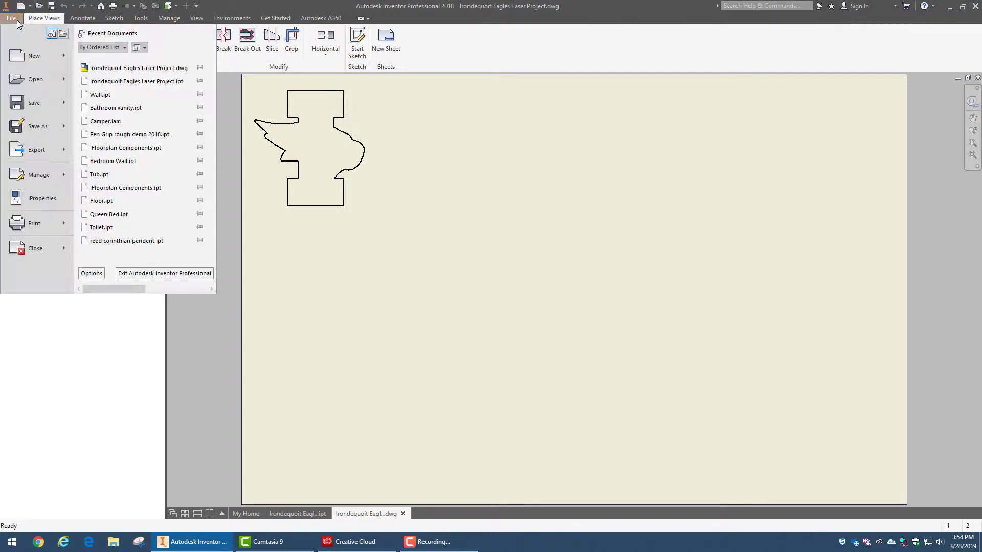
pyautogui.moveTo(42, 155)
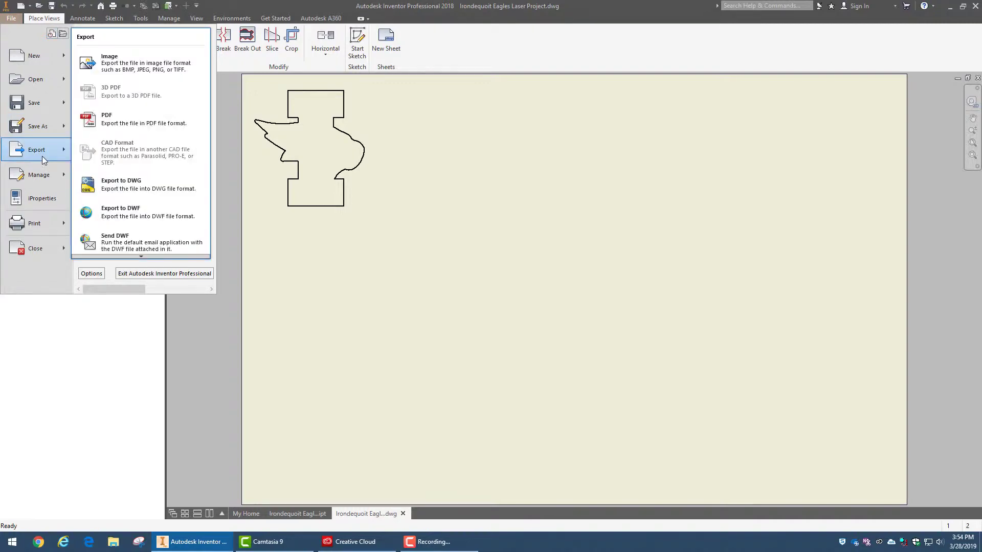
pyautogui.click(143, 132)
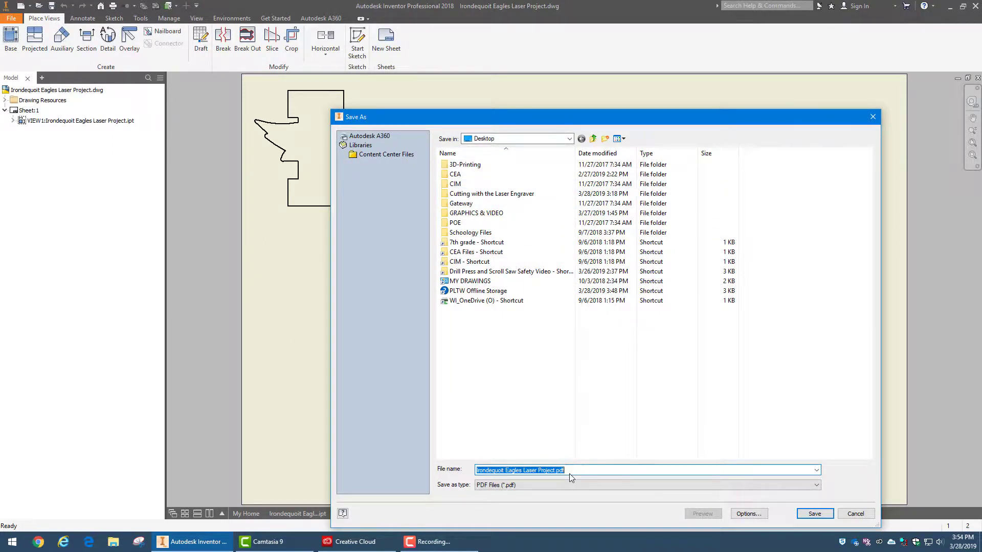
pyautogui.click(824, 517)
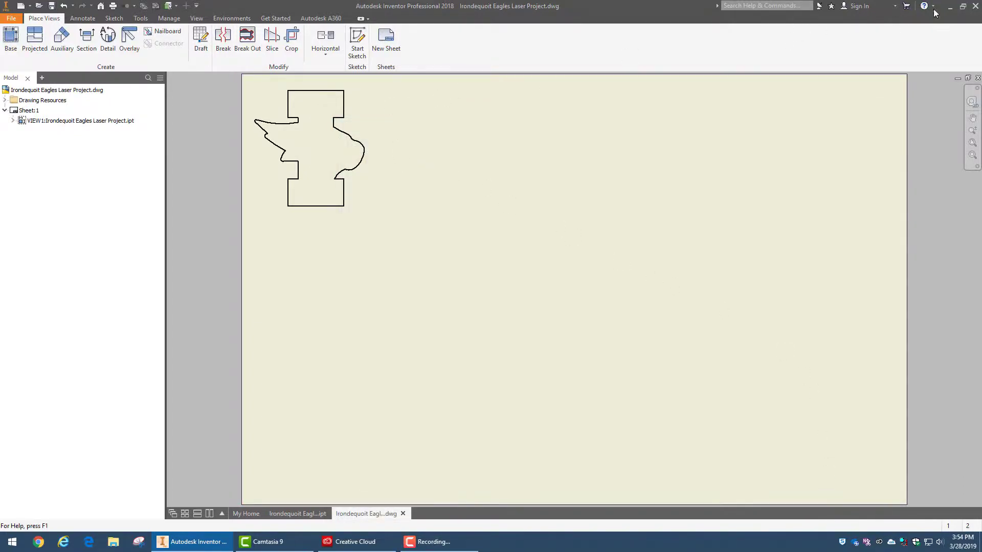
# Minimize Inventor, look in the GRAPHICS & VIDEO desktop folder, and launch Illustrator CC from Creative Cloud
pyautogui.click(952, 9)
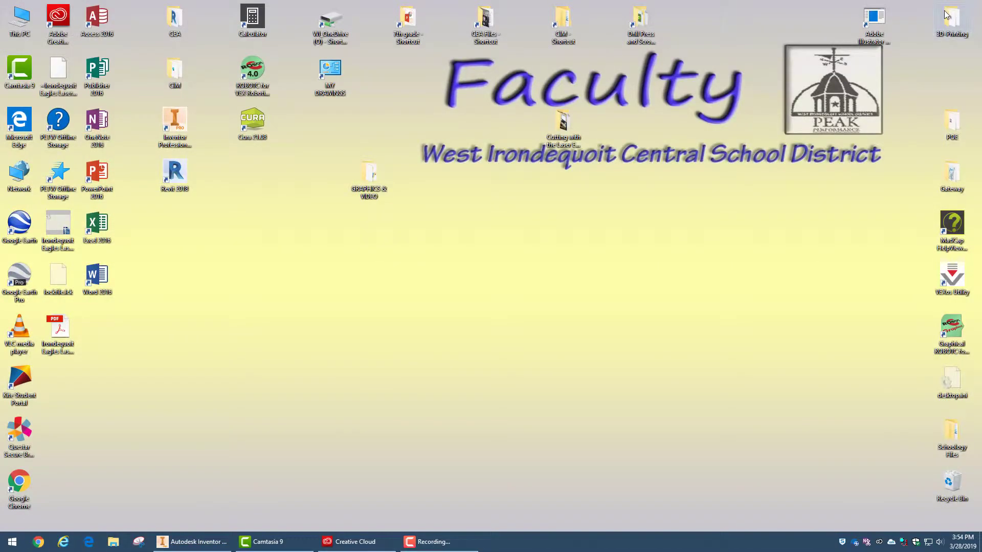
pyautogui.moveTo(382, 170); pyautogui.dragTo(374, 247)
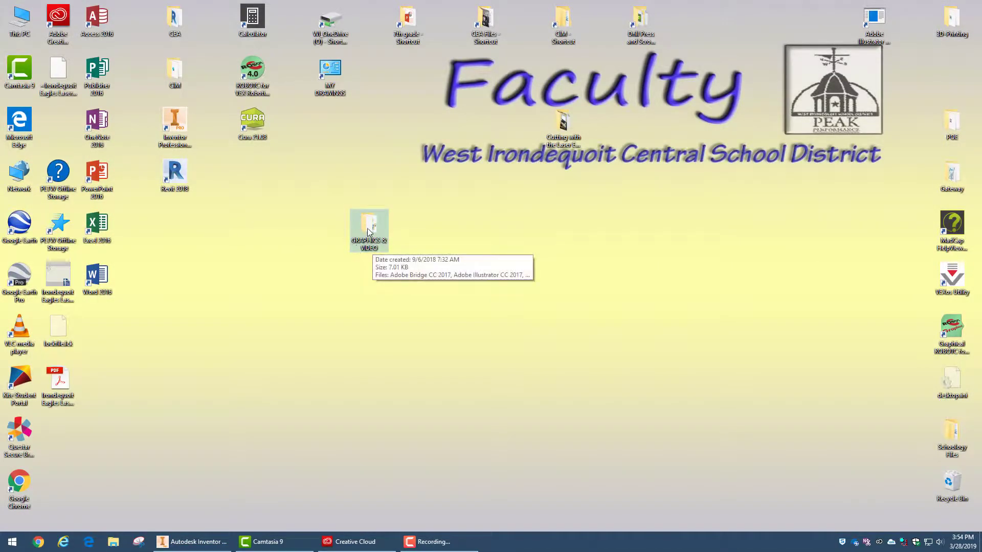
pyautogui.doubleClick(368, 229)
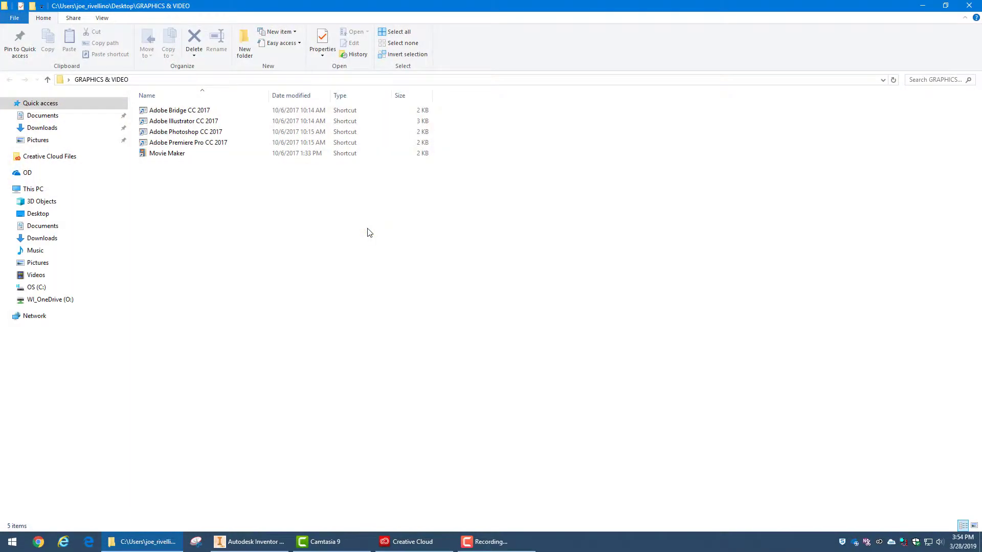
pyautogui.click(196, 123)
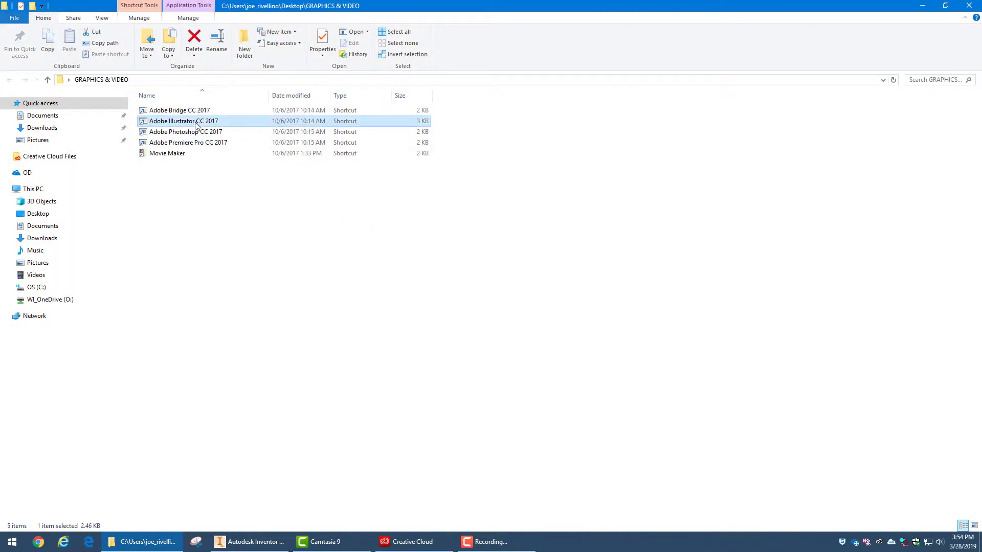
pyautogui.click(412, 545)
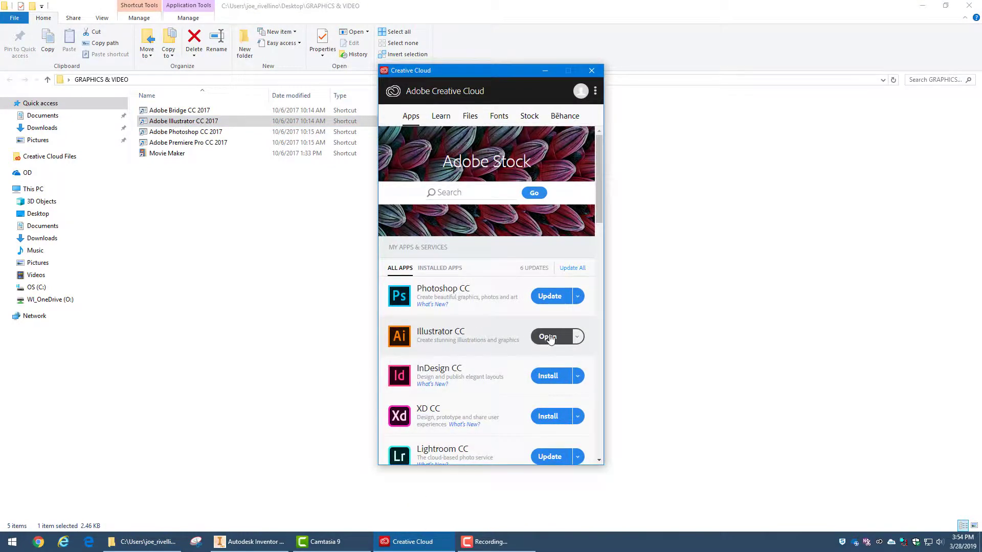
pyautogui.click(550, 338)
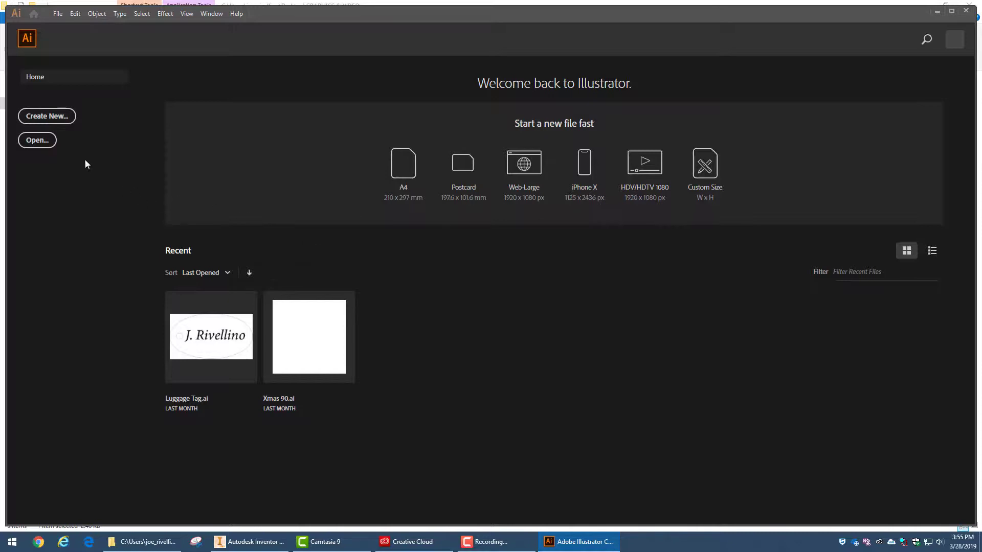
# Create a 23 x 11 in landscape document with one artboard and dismiss the welcome tour
pyautogui.click(63, 119)
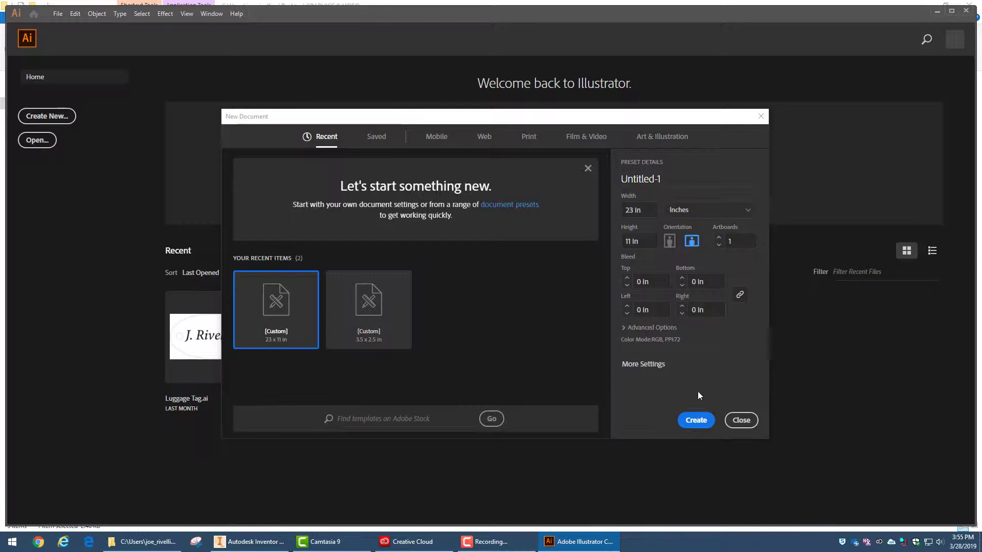
pyautogui.click(696, 420)
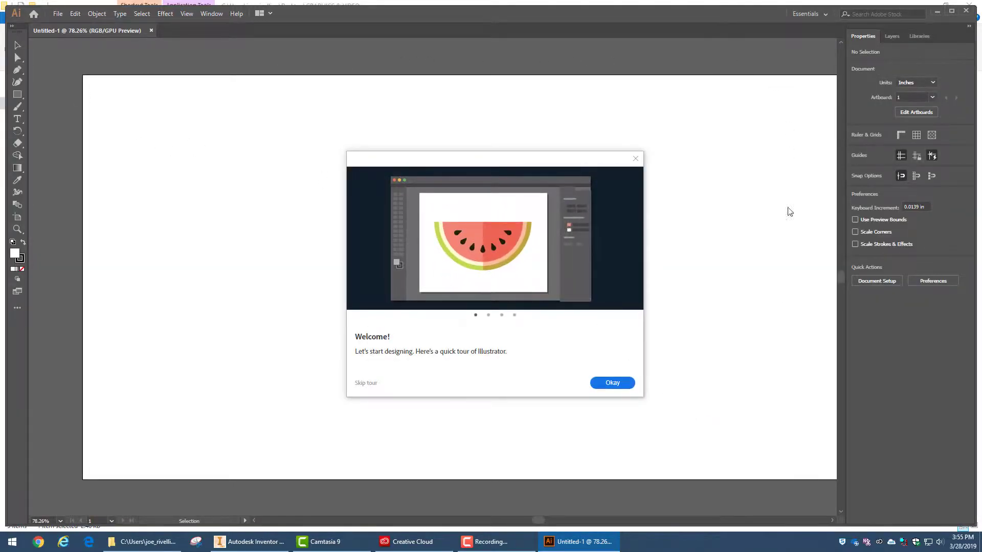
pyautogui.click(613, 383)
pyautogui.click(634, 159)
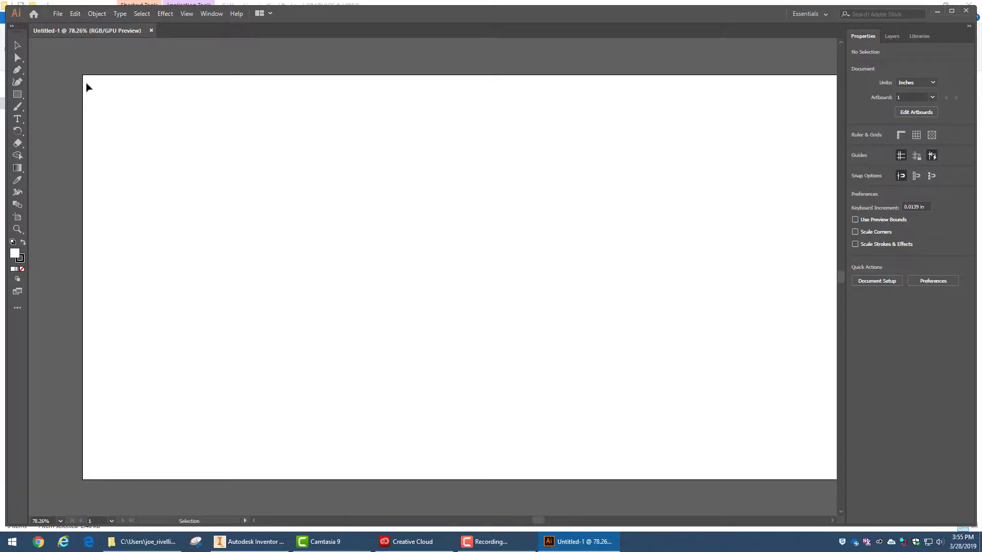
# Place Irondequoit Eagles Laser Project.pdf from the Desktop into the document with linking turned off
pyautogui.click(55, 14)
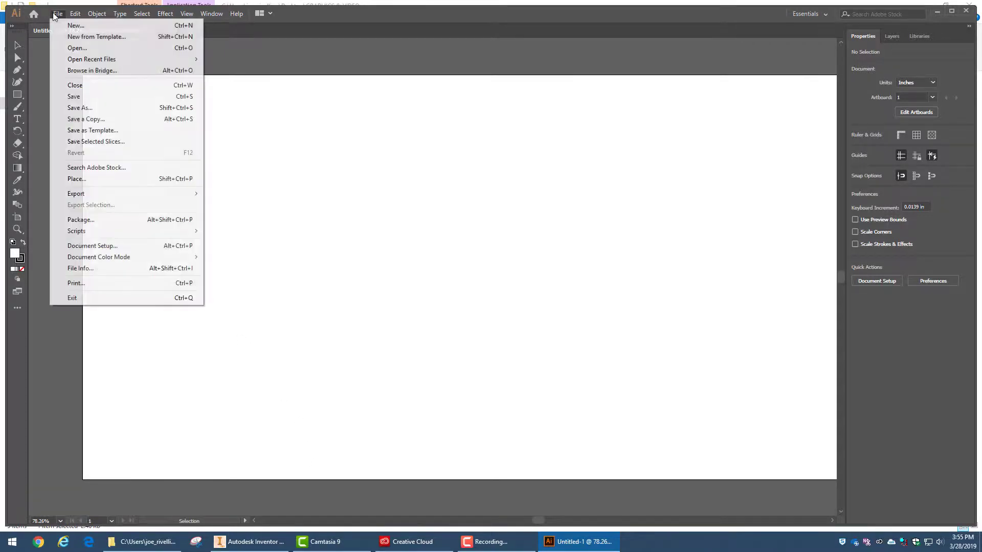
pyautogui.click(93, 178)
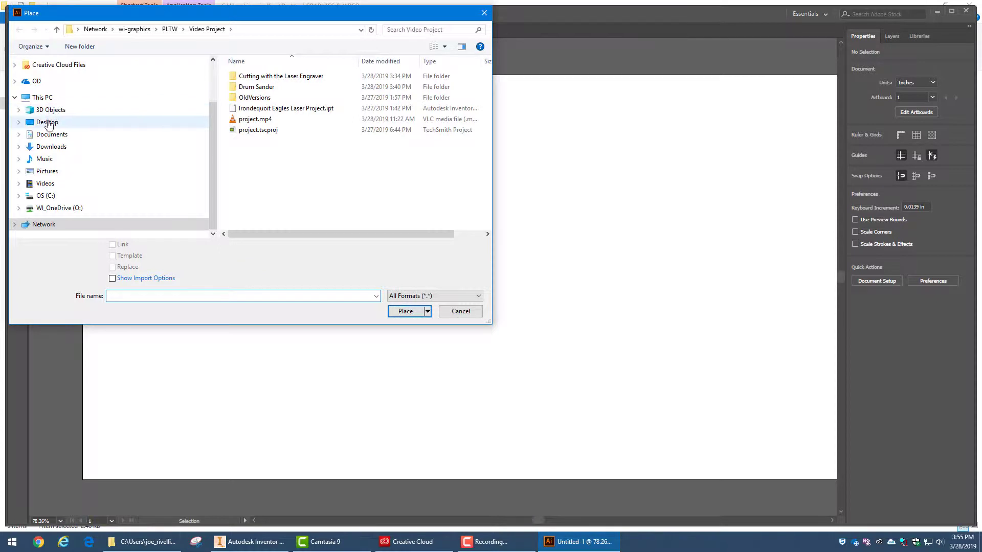
pyautogui.click(48, 123)
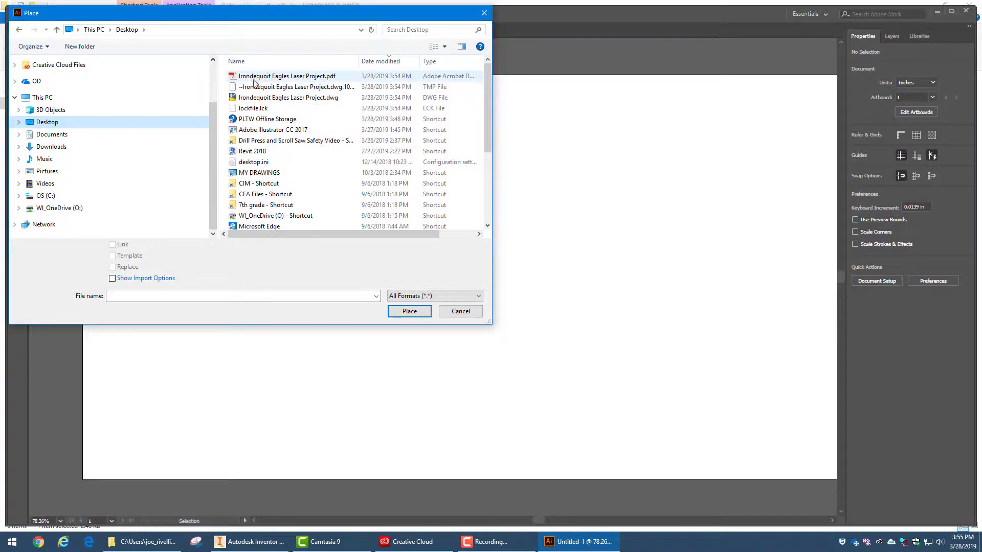
pyautogui.click(303, 77)
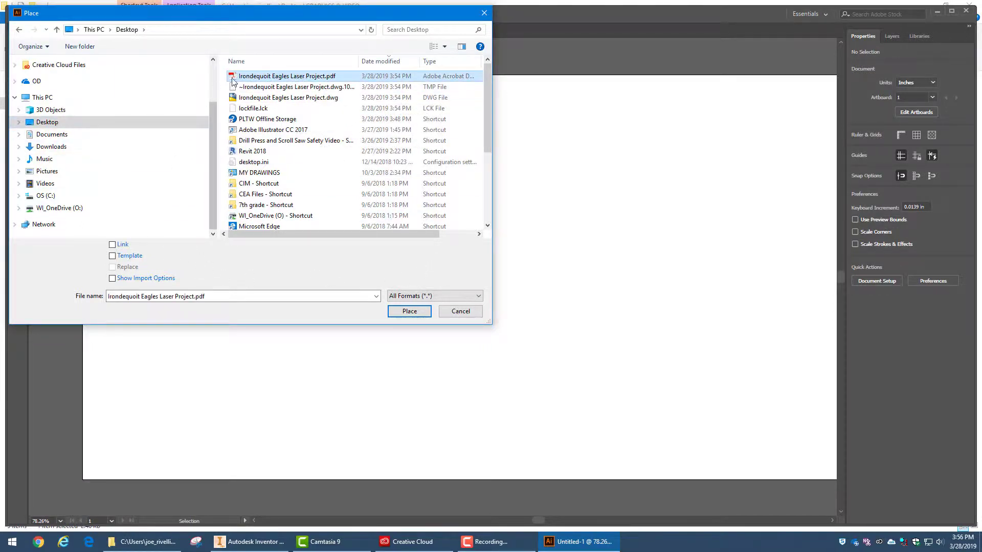
pyautogui.click(114, 244)
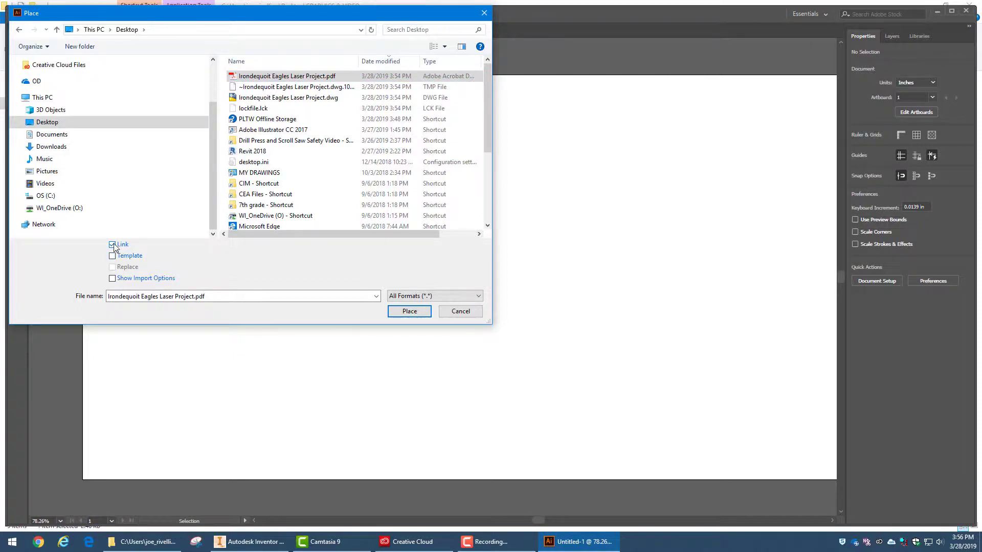
pyautogui.click(409, 313)
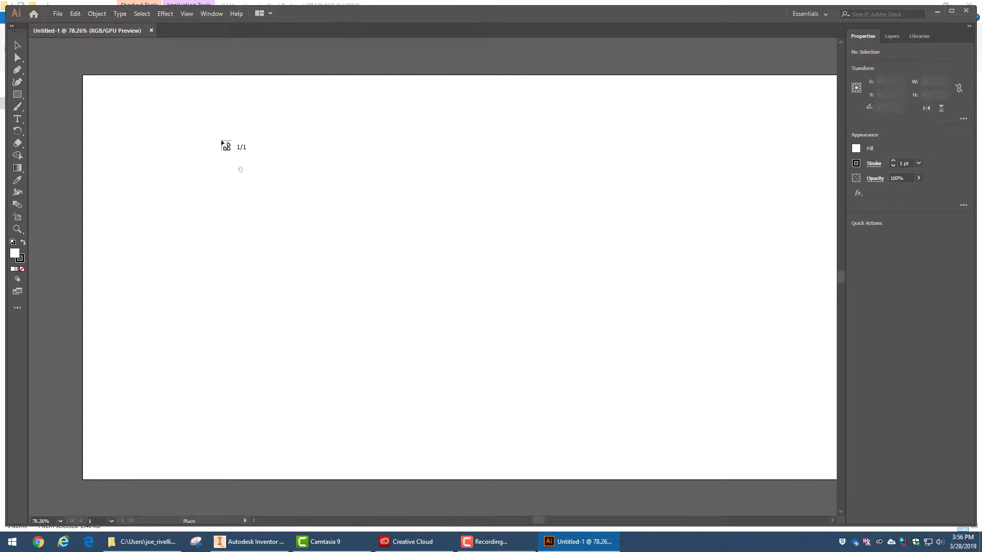
pyautogui.click(165, 108)
# Move the placed eagle outline up from below the artboard into the artboard's upper-left corner
pyautogui.scroll(-2, 271, 206)
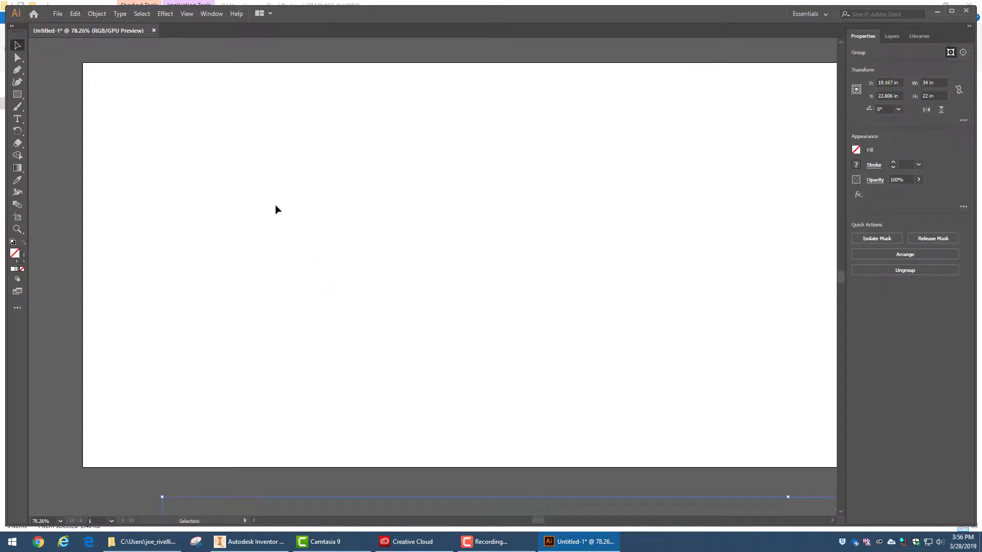
pyautogui.scroll(-4, 275, 210)
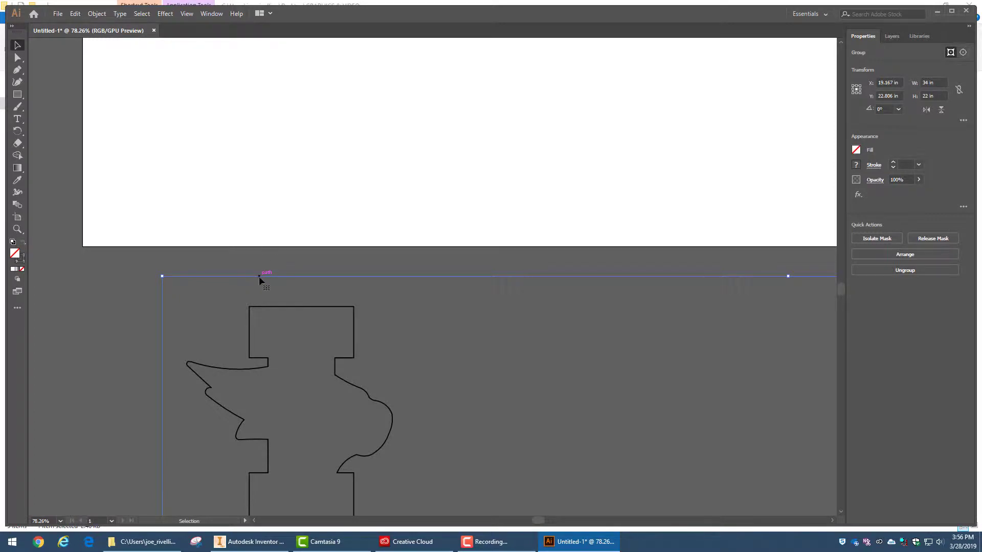
pyautogui.moveTo(259, 276); pyautogui.dragTo(227, 61)
pyautogui.scroll(5, 245, 160)
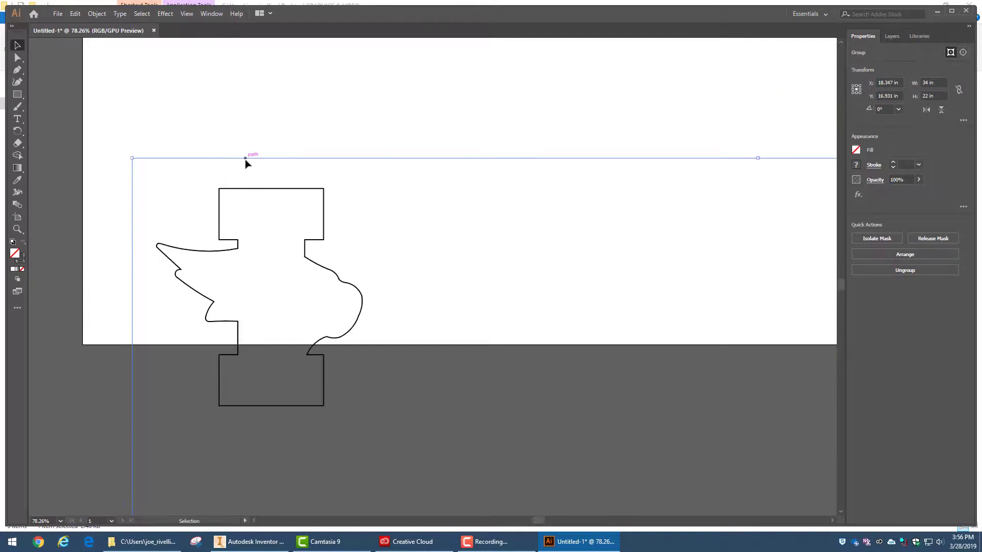
pyautogui.scroll(1, 251, 187)
pyautogui.moveTo(217, 292); pyautogui.dragTo(153, 64)
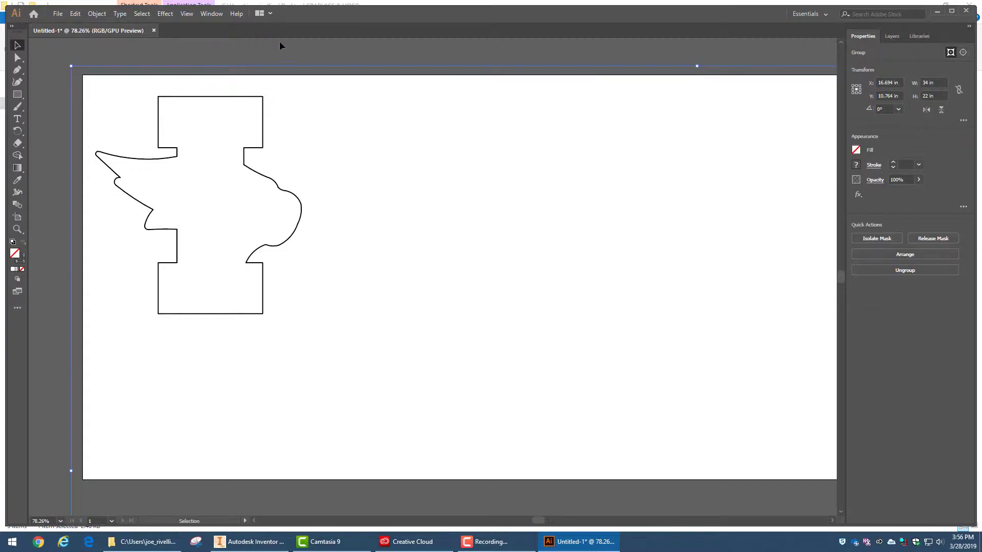
# Set the eagle outline's stroke weight to 0.001 pt and switch the display to Preview on CPU
pyautogui.click(904, 164)
pyautogui.press('Return')
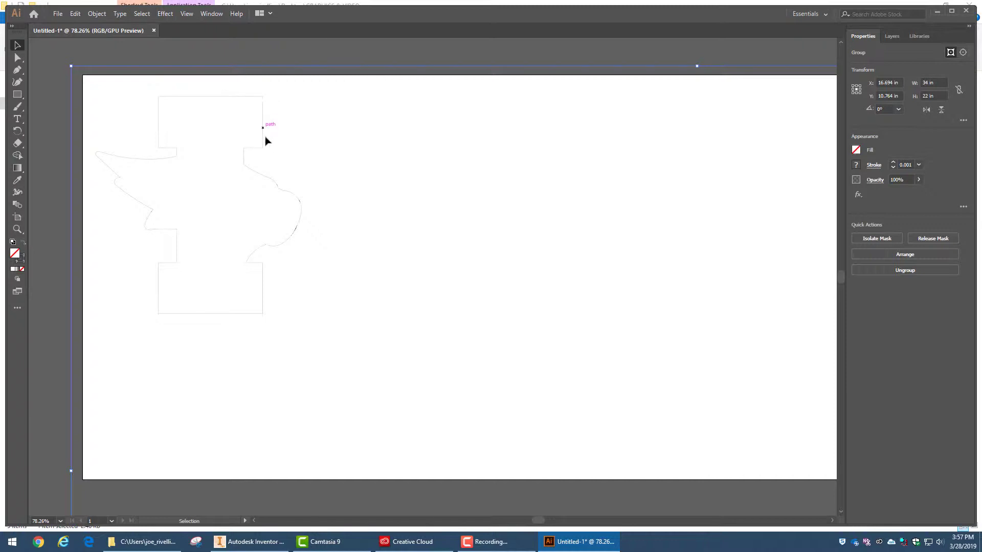
pyautogui.click(186, 14)
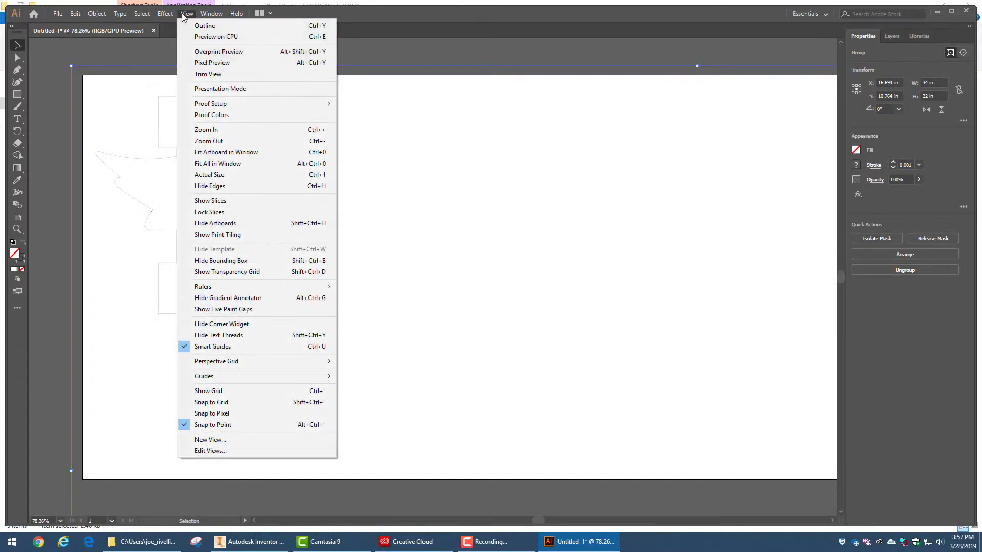
pyautogui.click(208, 37)
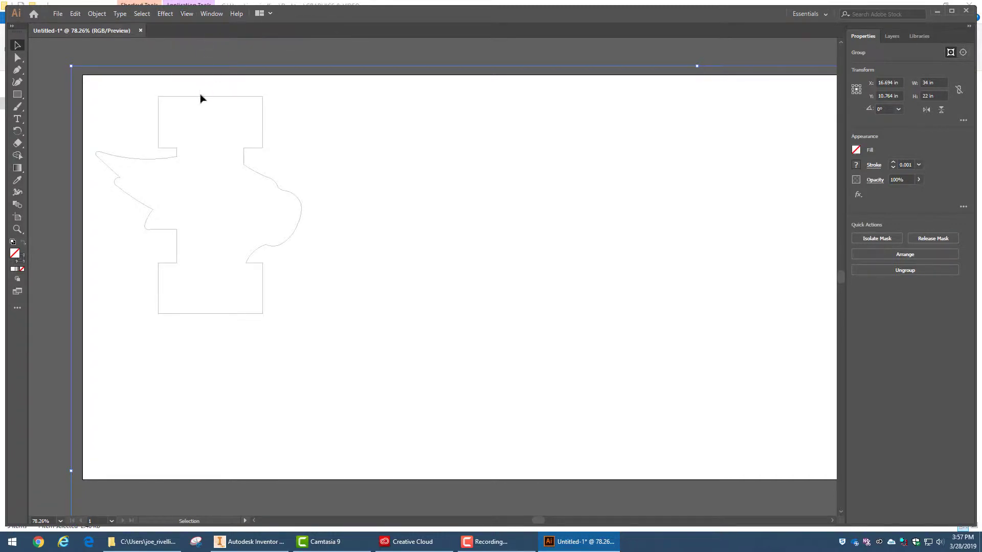
# Deselect the eagle outline and start a print job with Epilog Engraver WinX64 Zing as the printer
pyautogui.click(248, 55)
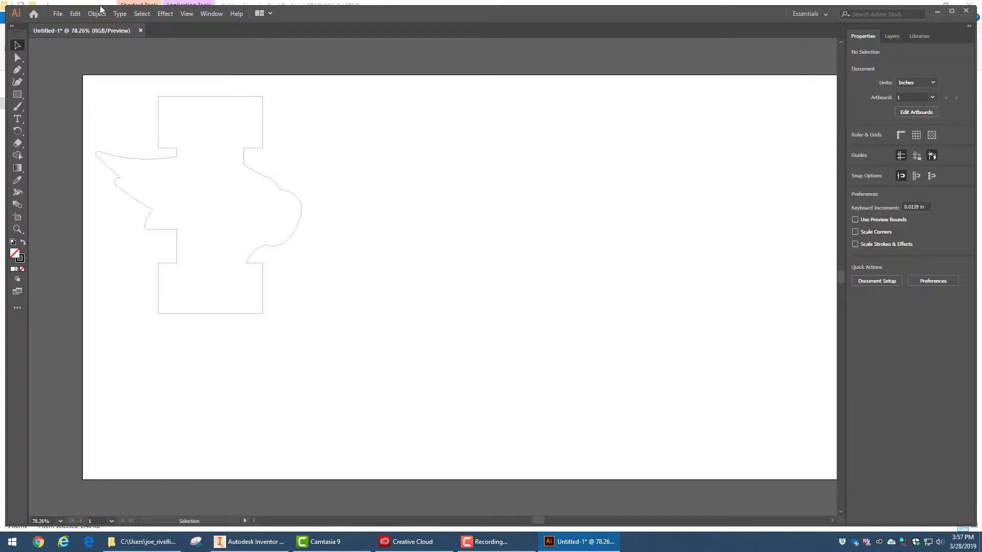
pyautogui.click(56, 15)
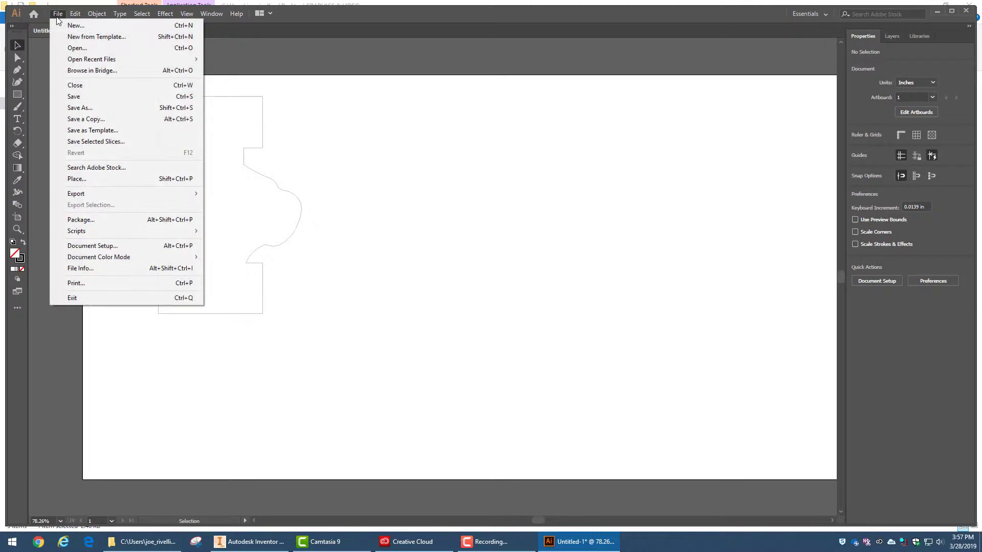
pyautogui.click(115, 280)
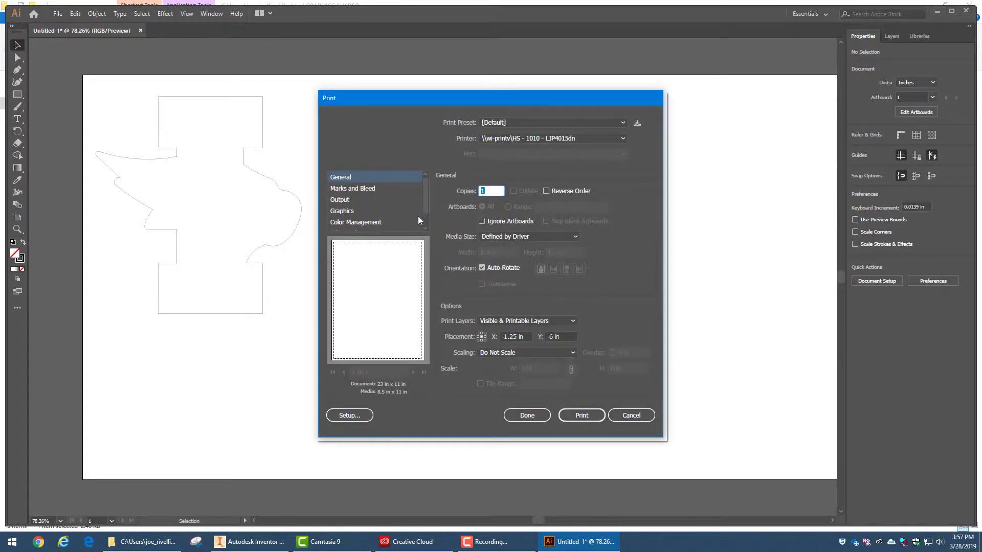
pyautogui.click(623, 138)
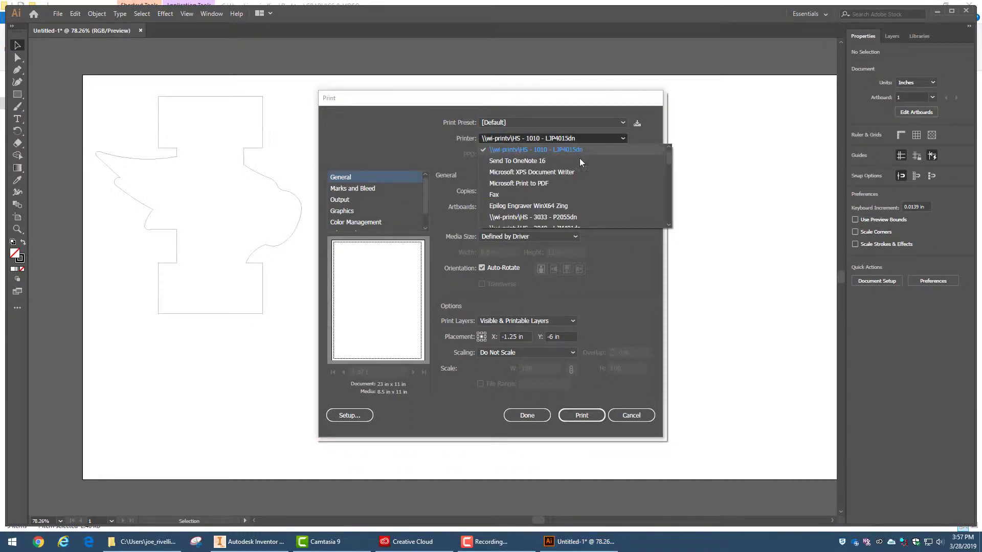
pyautogui.click(515, 206)
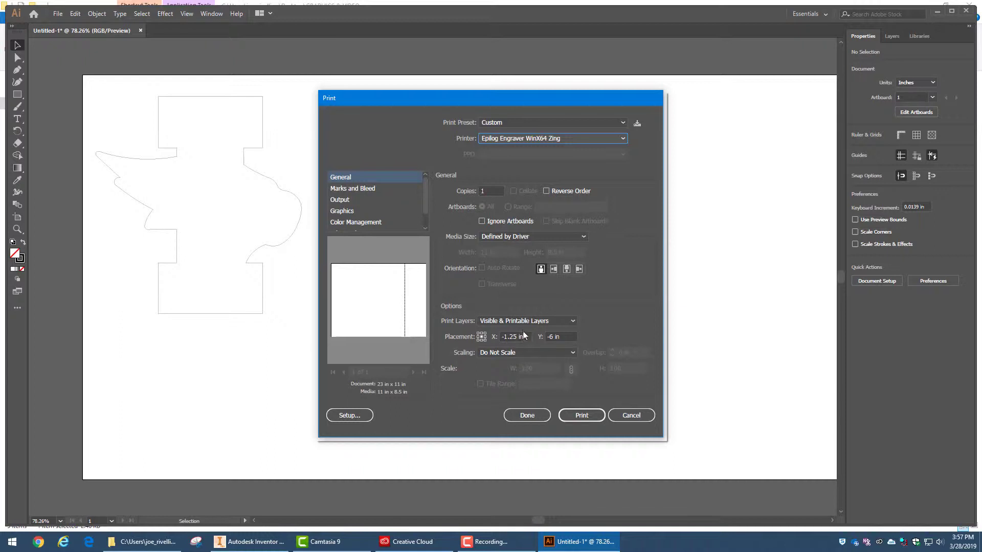
# Set the artwork's print placement to X 0 in and Y 0 in
pyautogui.moveTo(526, 336); pyautogui.dragTo(501, 336)
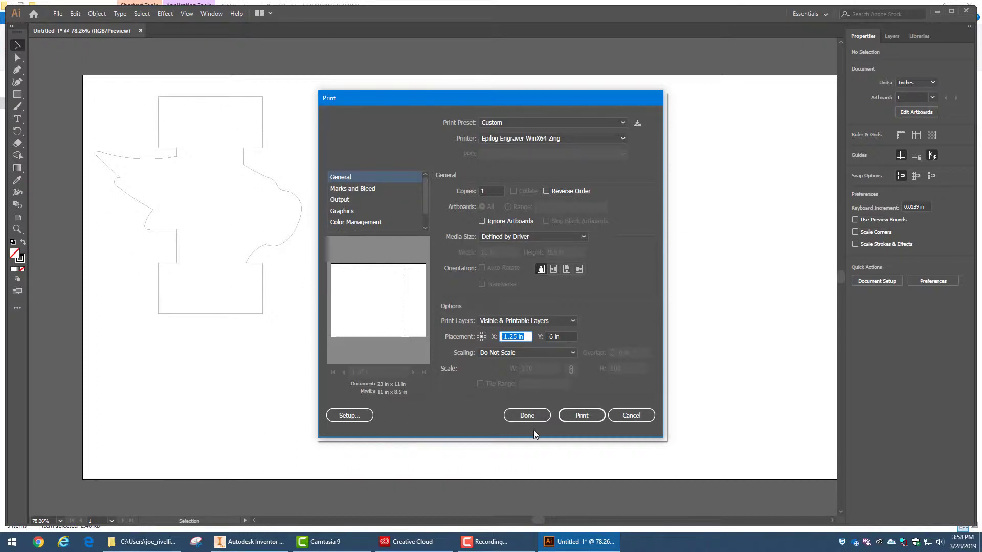
pyautogui.write('0')
pyautogui.press('Tab')
pyautogui.write('0')
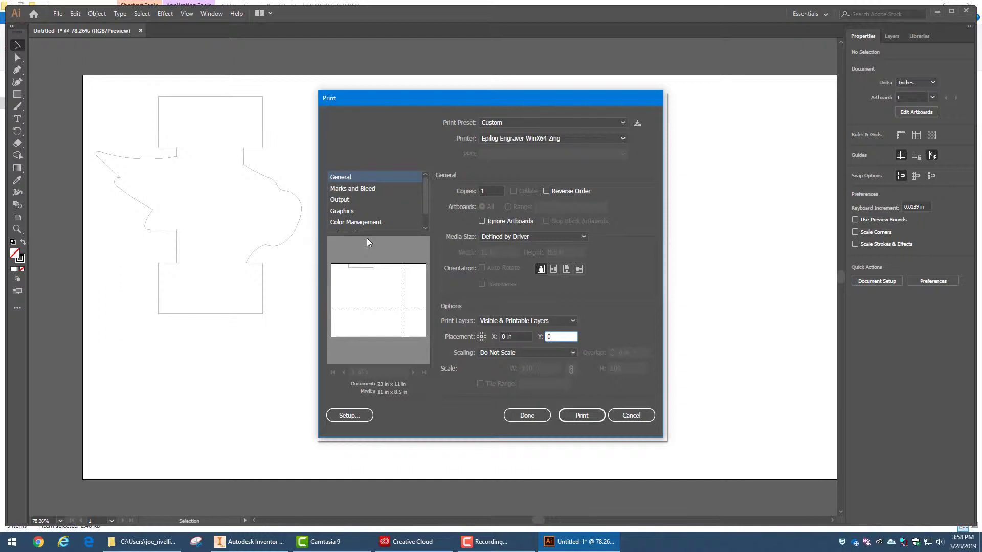
# In the Epilog driver's printing preferences, set the horizontal piece size to 23 inches and the job type to Vector
pyautogui.click(349, 415)
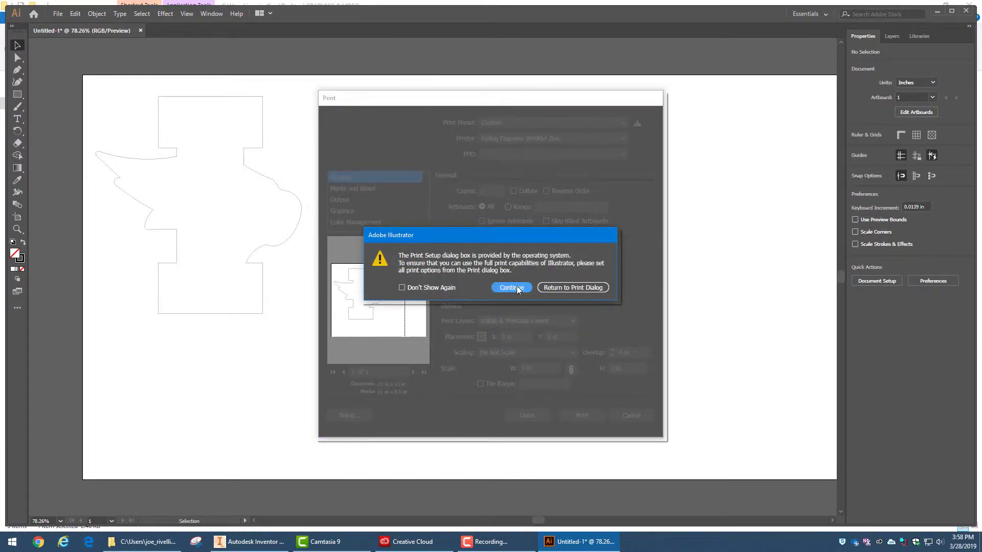
pyautogui.click(509, 288)
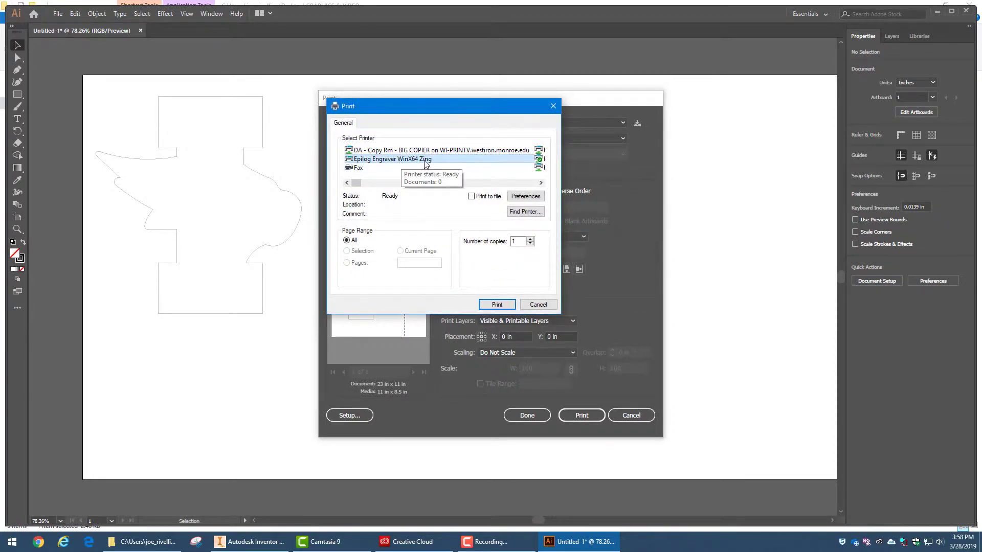
pyautogui.click(526, 197)
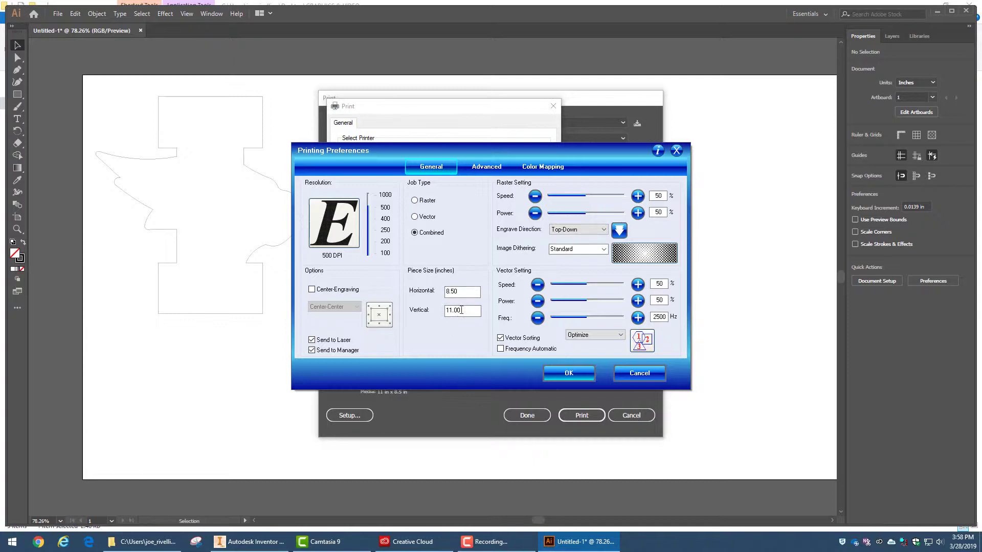
pyautogui.moveTo(476, 291); pyautogui.dragTo(434, 299)
pyautogui.write('23')
pyautogui.click(415, 218)
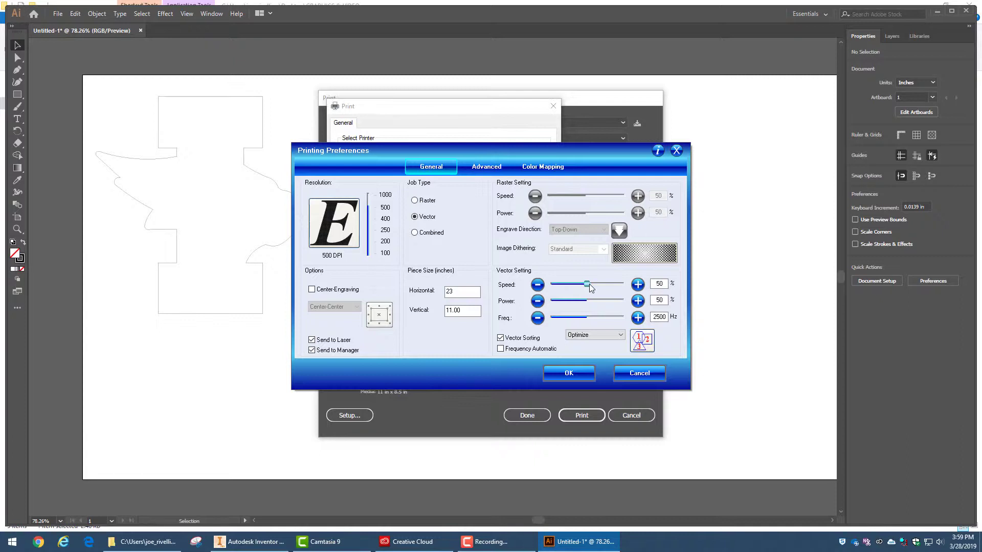
# Enter a vector speed of 30% and power of 100%, adjust the frequency, fine-tune the speed, and accept the printer setup
pyautogui.doubleClick(665, 284)
pyautogui.write('30')
pyautogui.doubleClick(658, 300)
pyautogui.write('100')
pyautogui.click(656, 317)
pyautogui.press('BackSpace')
pyautogui.moveTo(575, 287); pyautogui.dragTo(566, 289)
pyautogui.click(638, 285)
pyautogui.click(566, 376)
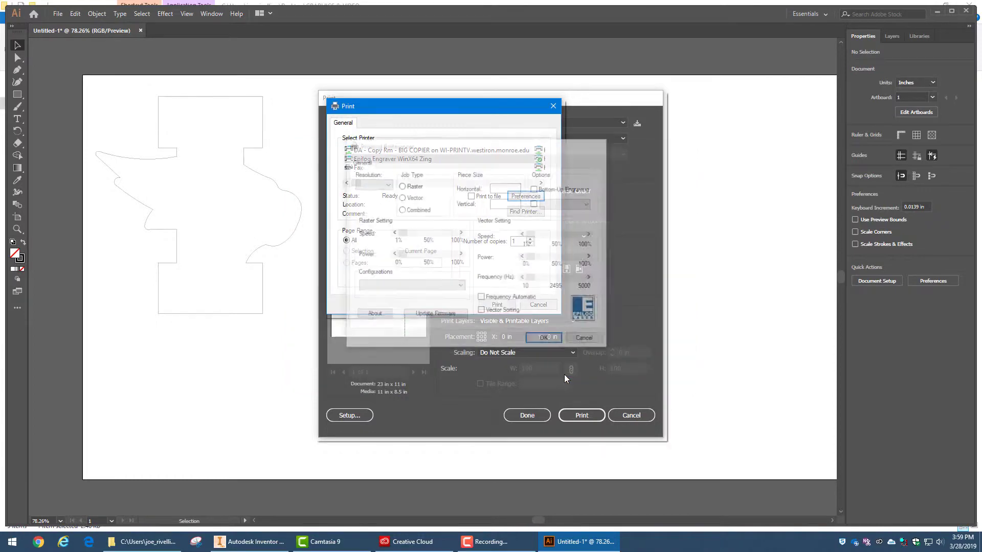
pyautogui.click(494, 305)
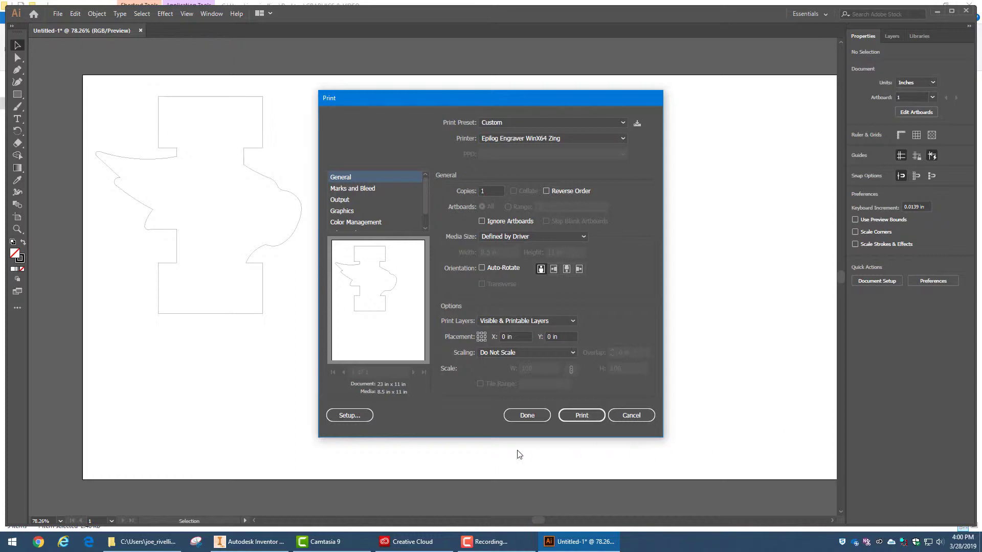
# Reopen the printer setup and accept it again to refresh the media size in the print preview
pyautogui.click(350, 417)
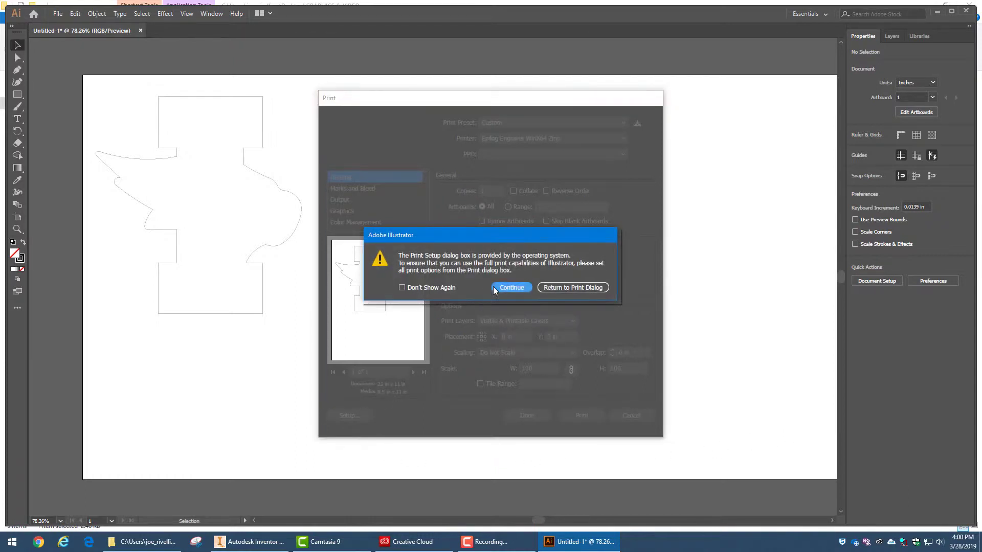
pyautogui.click(514, 286)
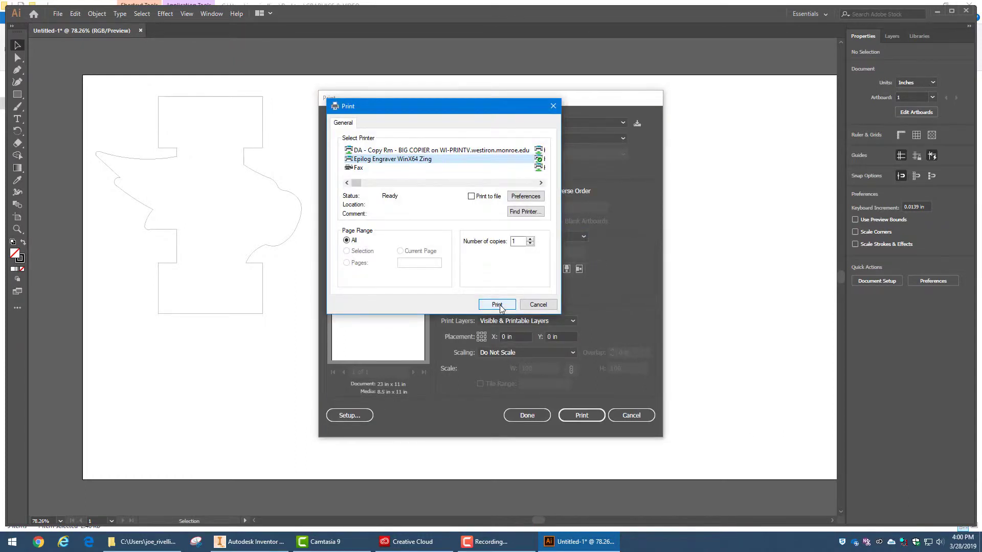
pyautogui.click(499, 304)
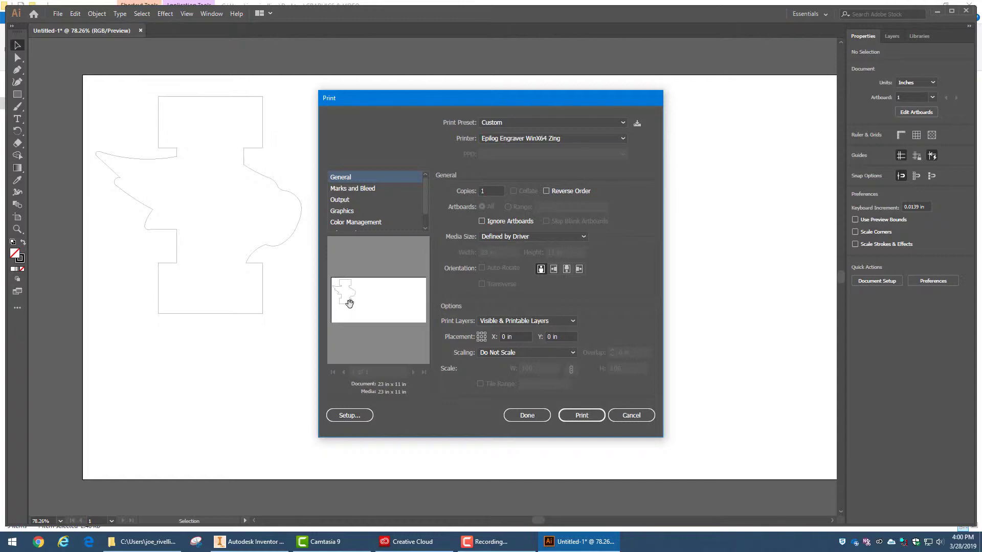
# Try an X placement of 6 in for the artwork and set it back to 0 in
pyautogui.click(518, 338)
pyautogui.click(548, 336)
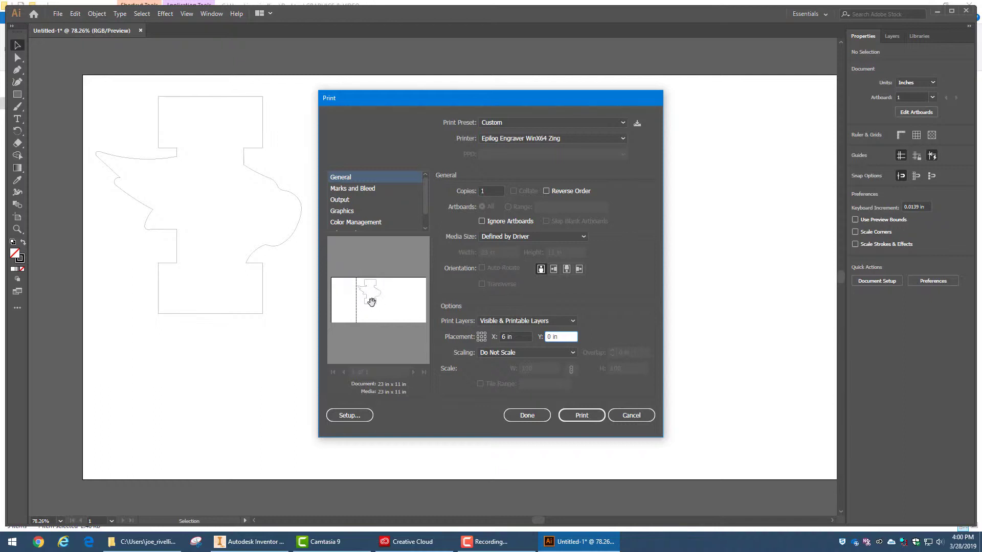
pyautogui.click(517, 336)
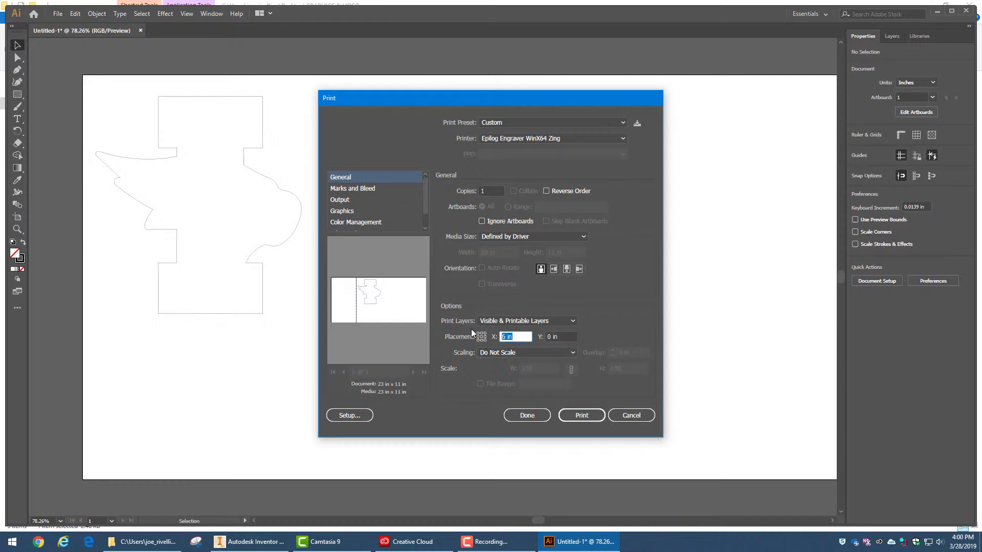
pyautogui.write('0')
pyautogui.click(554, 337)
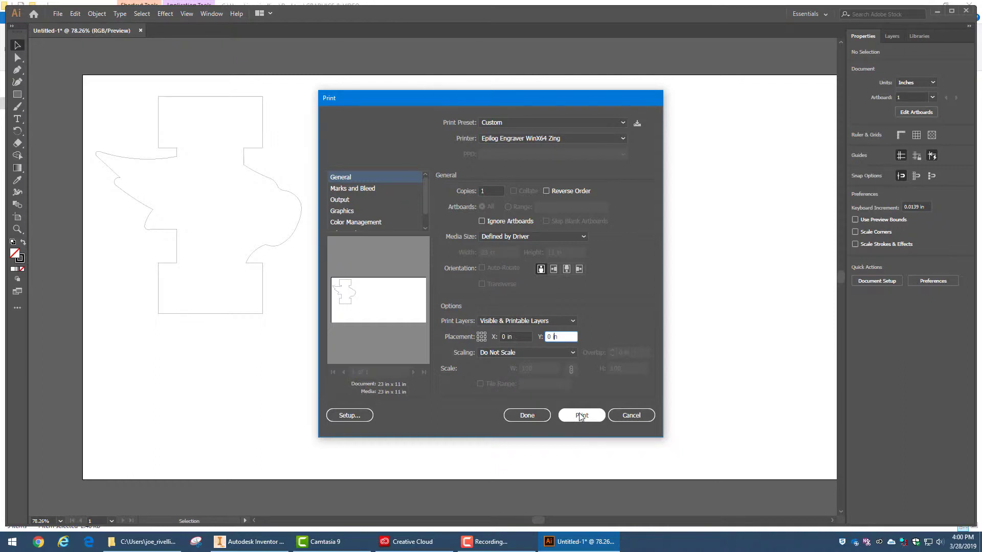
# Send the eagle outline job to the Epilog laser engraver
pyautogui.click(572, 417)
pyautogui.click(572, 417)
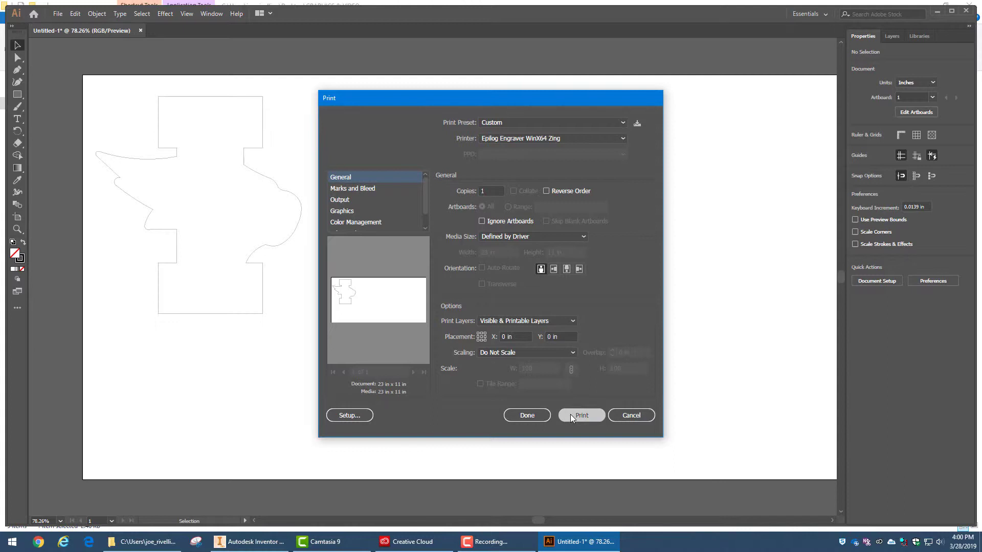